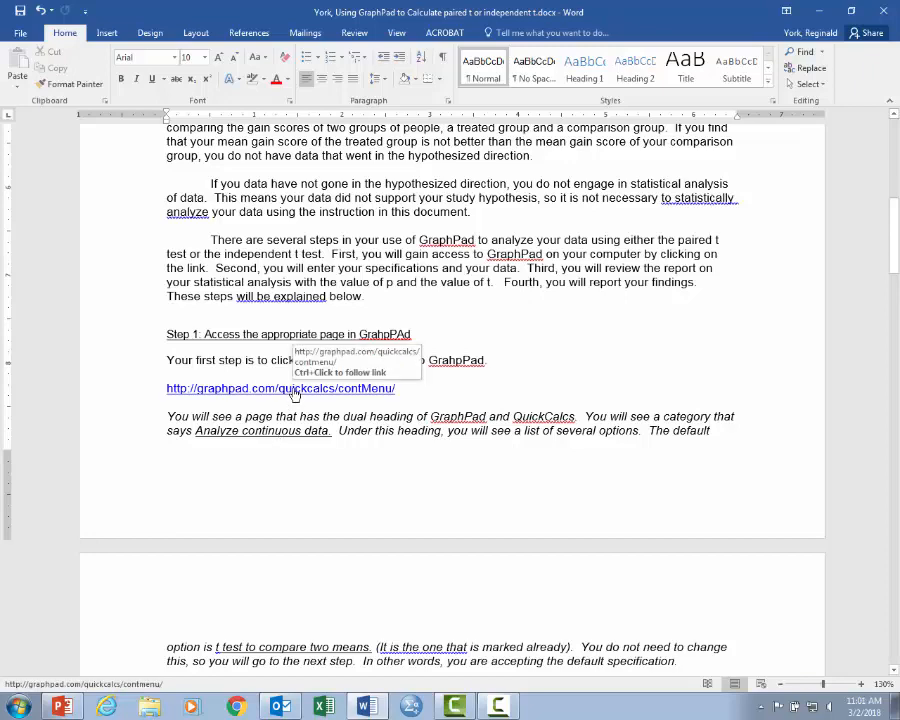
- Follow the GraphPad QuickCalcs link in the document and continue with the t test to compare two means
left_click(295, 395, "ctrl")
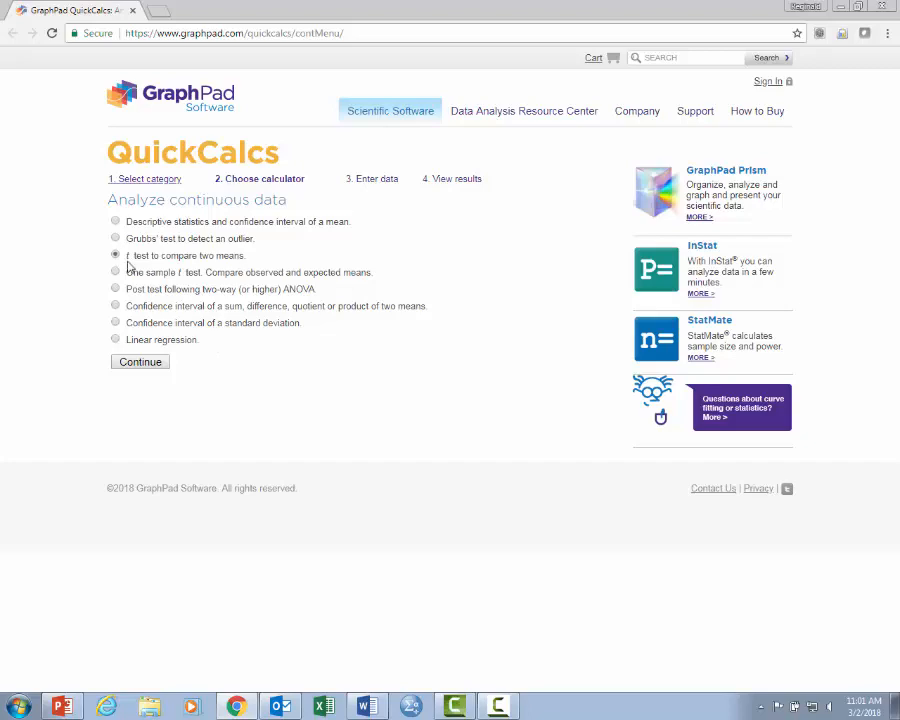
left_click(148, 364)
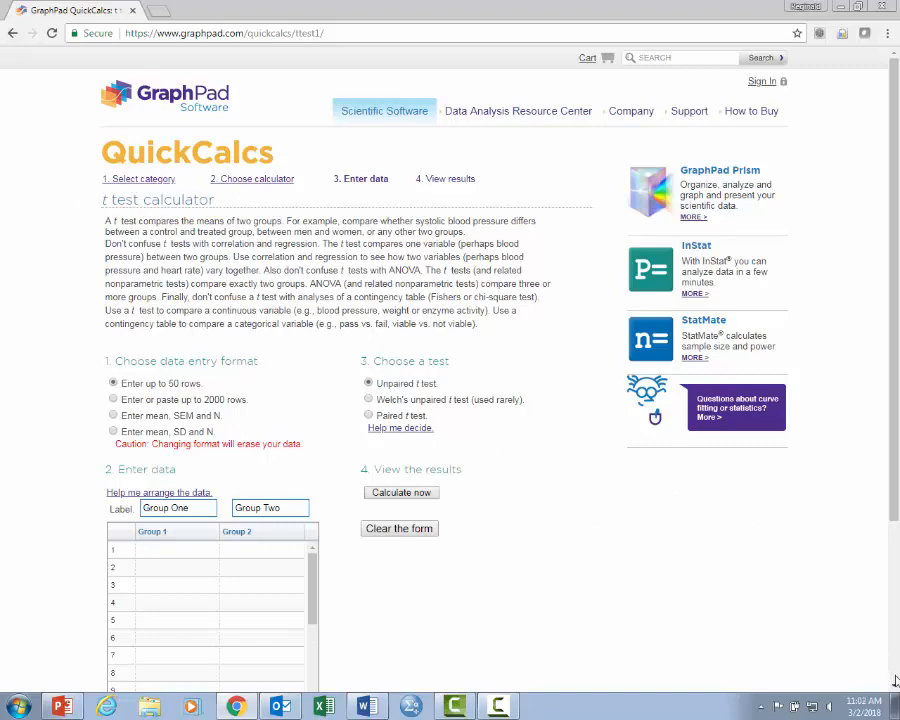
- Enter 12 for Group 1 and 15 for Group 2 in row 1 of the data table
scroll(895, 686, "down", 2)
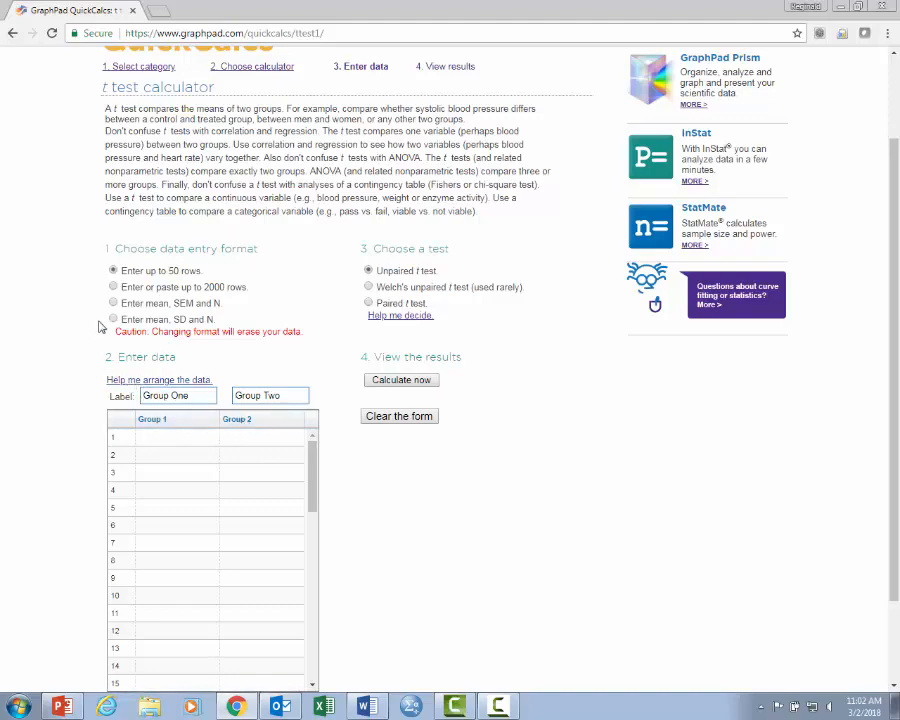
left_click(163, 440)
type("12")
left_click(146, 456)
left_click(252, 437)
type("15")
- Fill row 2 with 17 and 19 and row 3 with 19 and 17 for Groups 1 and 2
left_click(167, 458)
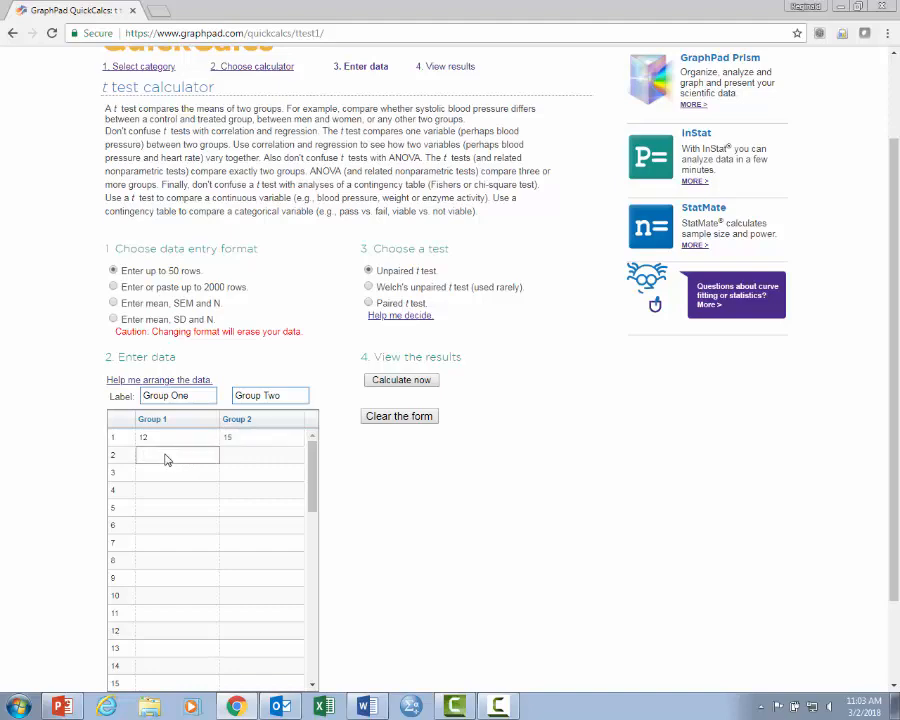
type("17")
left_click(243, 459)
type("19")
left_click(171, 472)
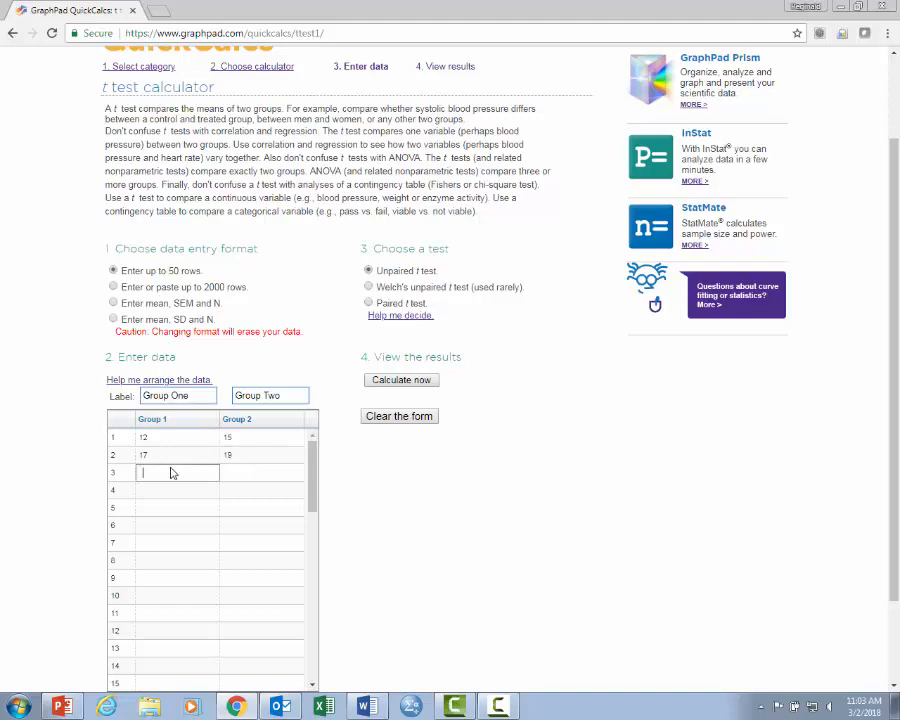
type("19")
left_click(237, 476)
type("17")
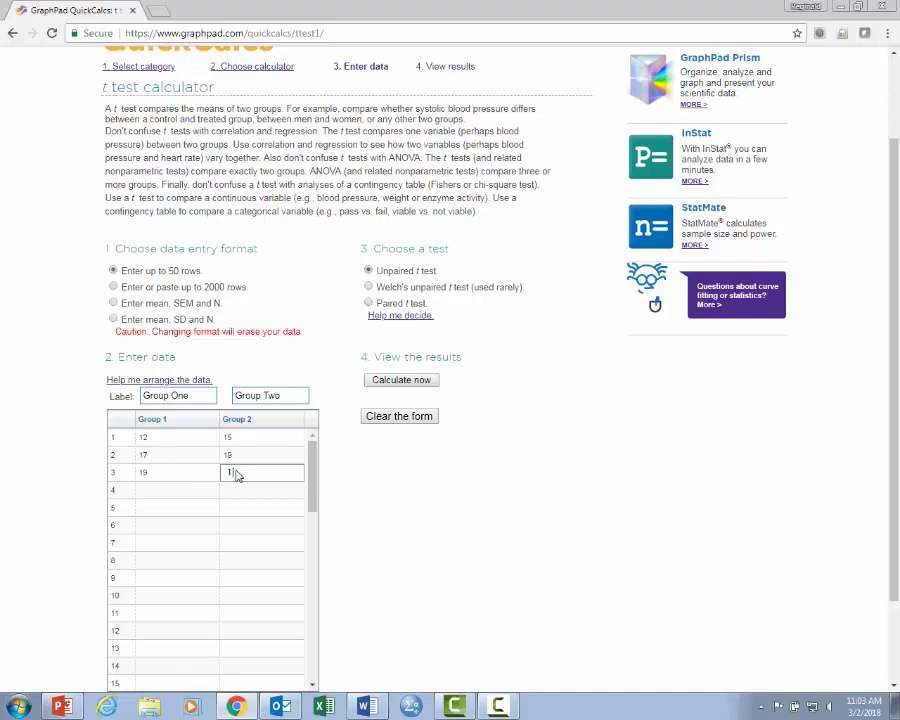
- Fill row 4 with 12 and 16 and row 5 with 13 and 16 for Groups 1 and 2
left_click(156, 494)
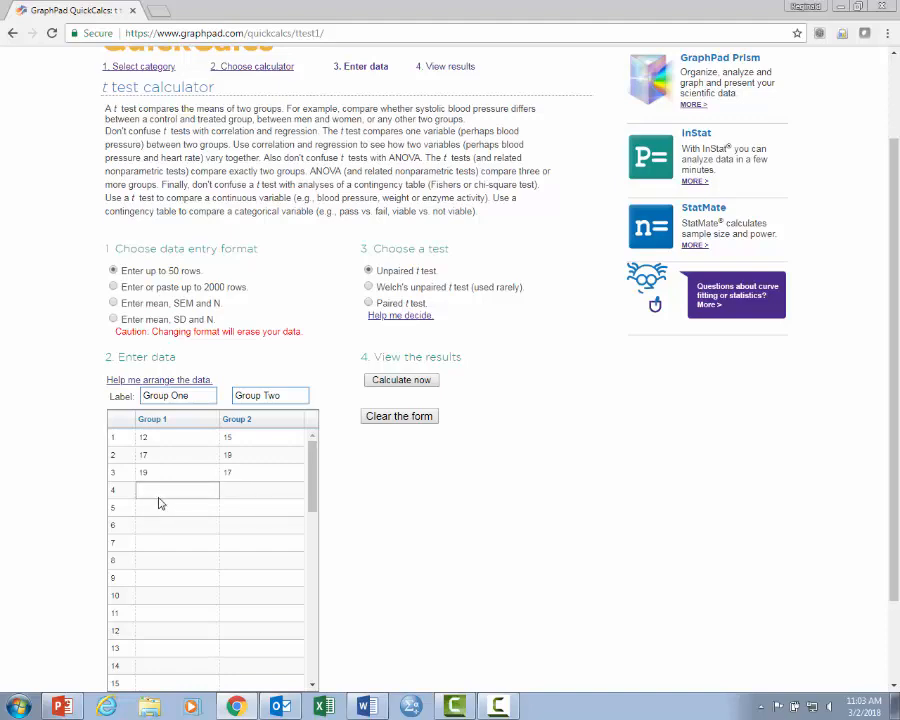
type("12")
left_click(240, 487)
type("18")
left_click(158, 506)
type("13")
left_click(241, 508)
type("16")
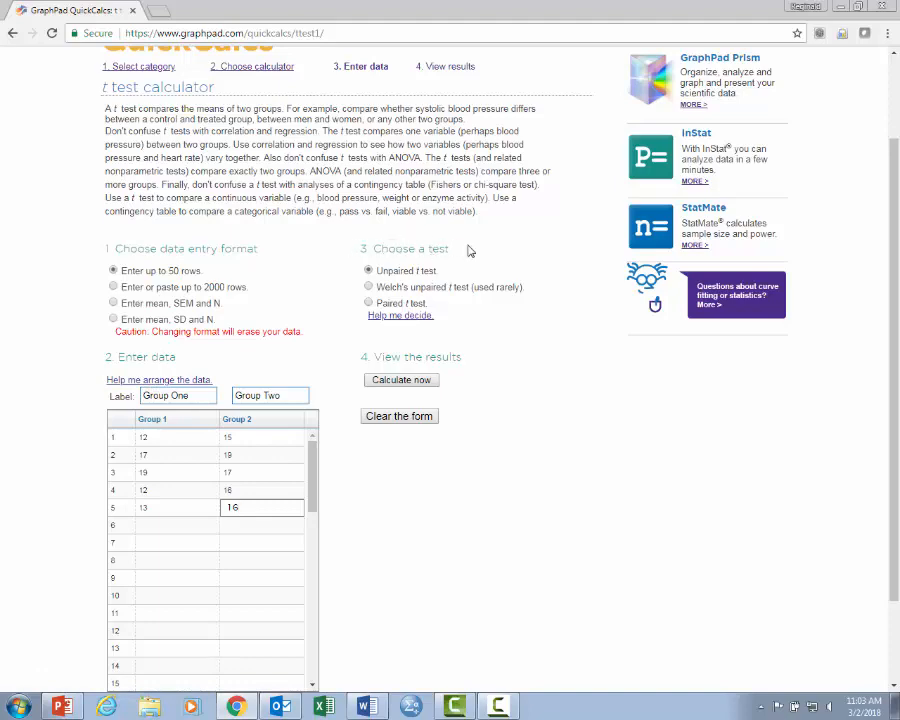
- Choose the paired t test and calculate its results
left_click(369, 303)
left_click(383, 380)
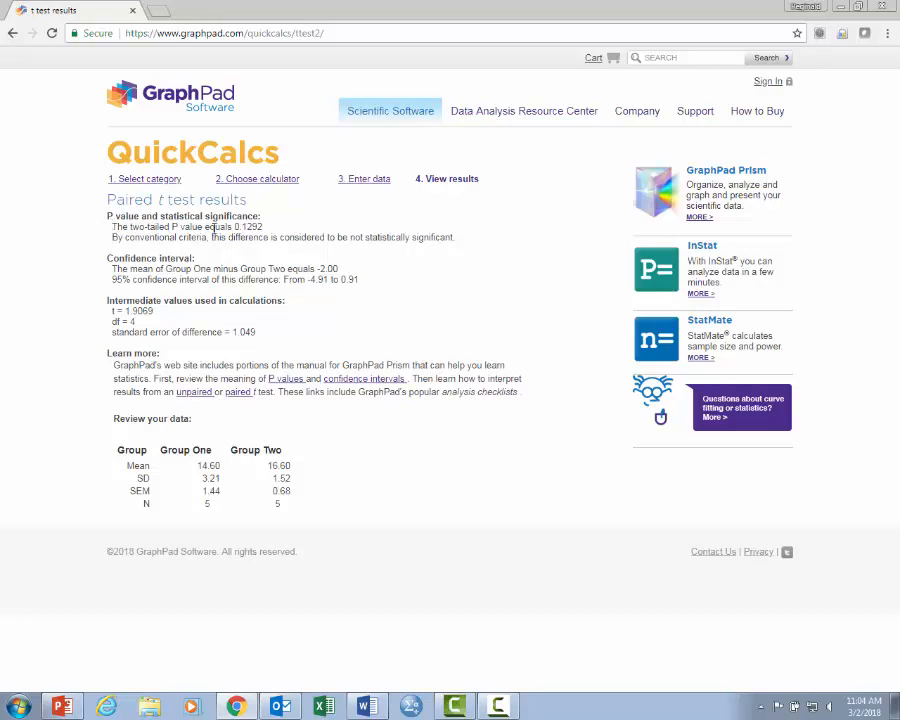
- Examine the paired t test's two-tailed P value, t value and the mean of each group
left_click_drag(111, 227, 270, 228)
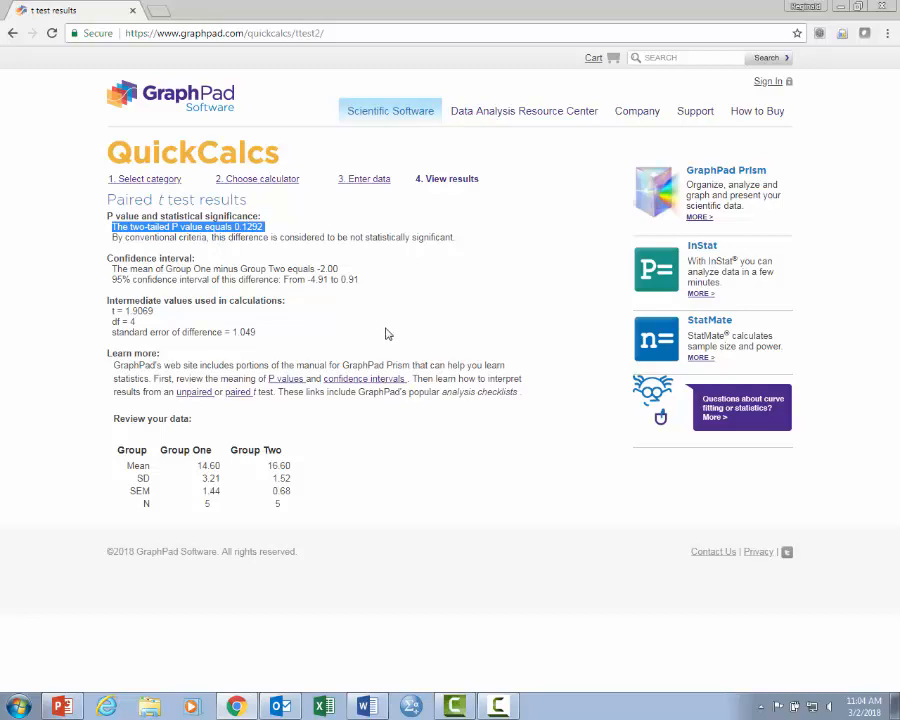
left_click_drag(111, 312, 168, 317)
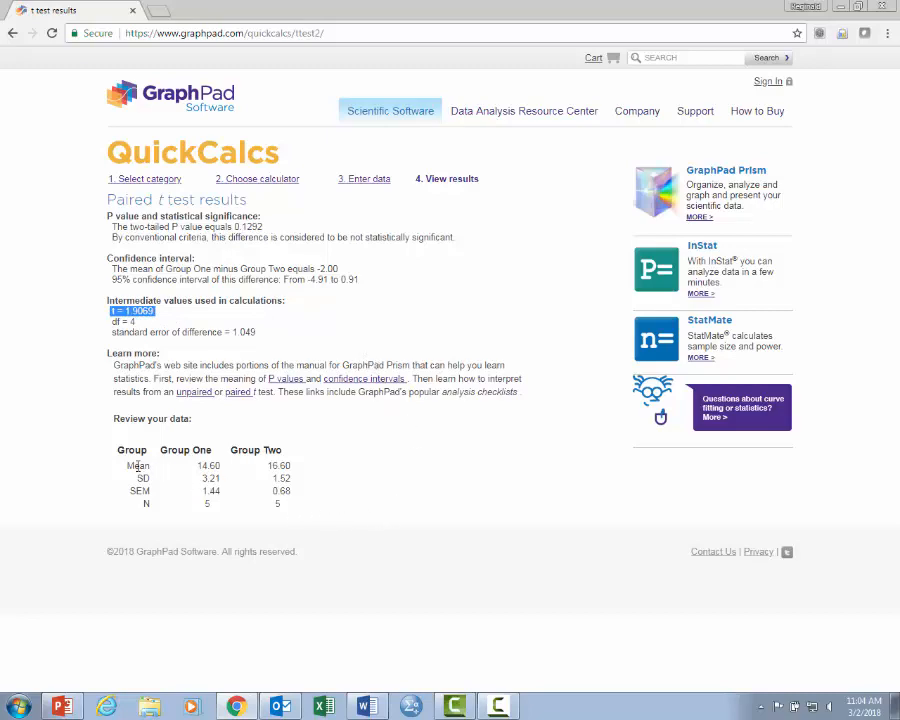
left_click_drag(129, 470, 205, 465)
left_click_drag(133, 466, 172, 476)
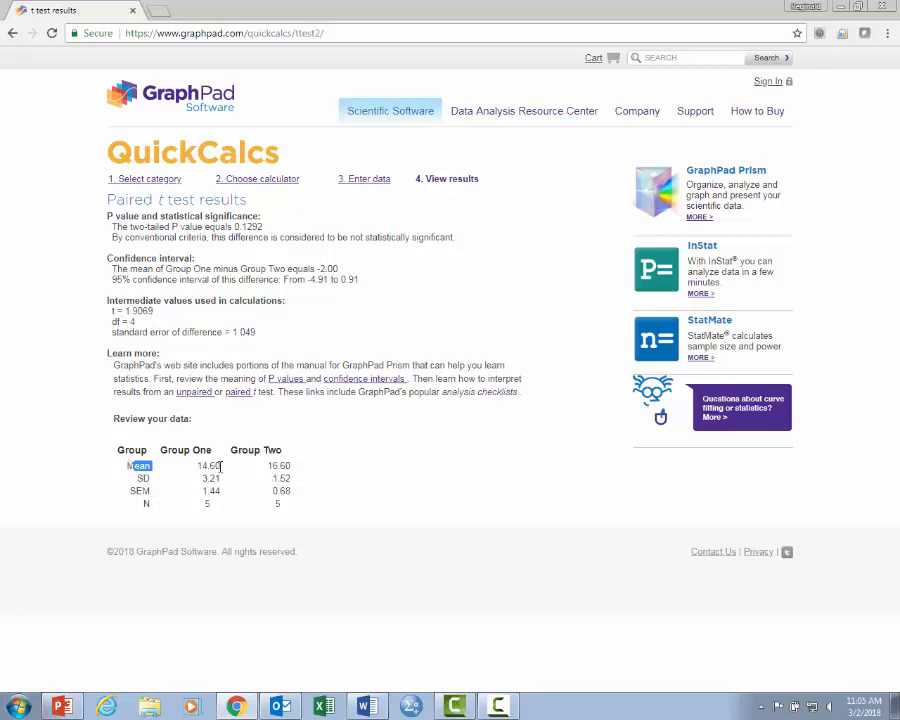
left_click_drag(202, 467, 312, 481)
left_click(312, 480)
- Close the results page, reopen QuickCalcs from the document's link and continue with the t test to compare two means
left_click(133, 12)
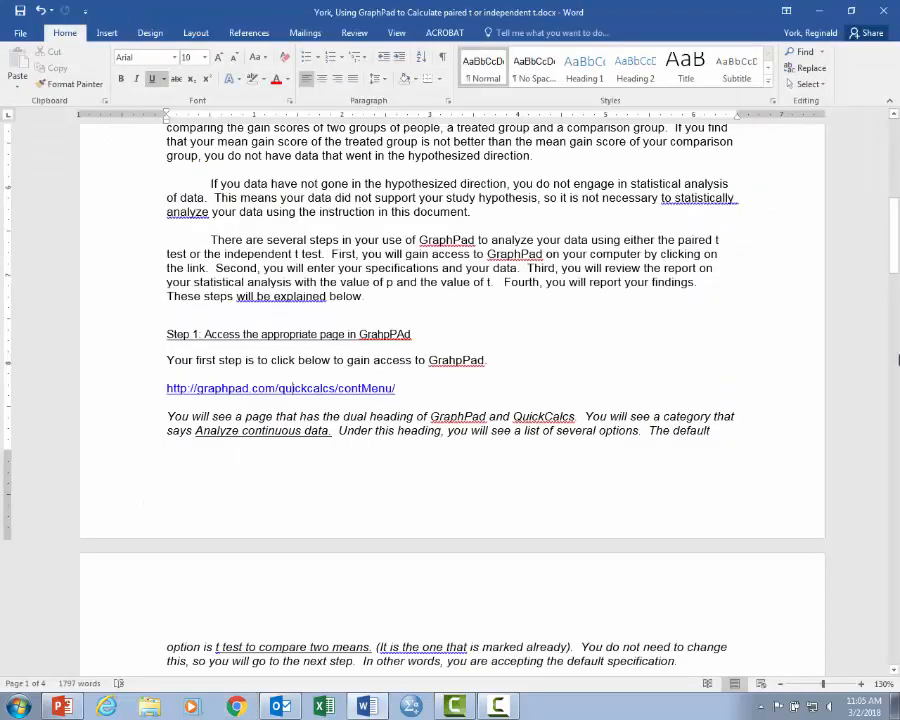
left_click_drag(894, 243, 896, 280)
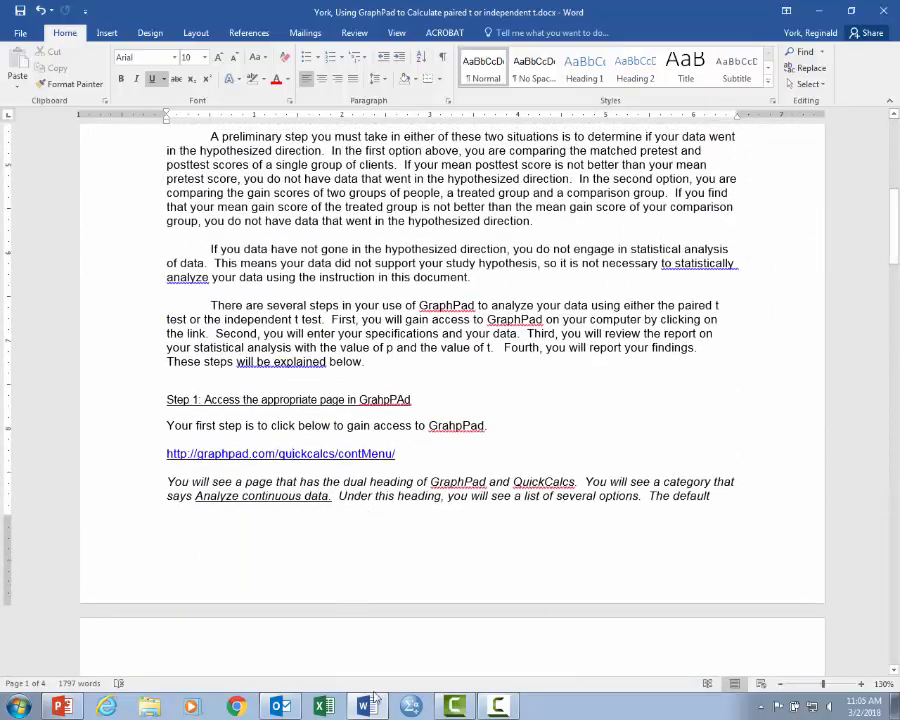
left_click(275, 462, "ctrl")
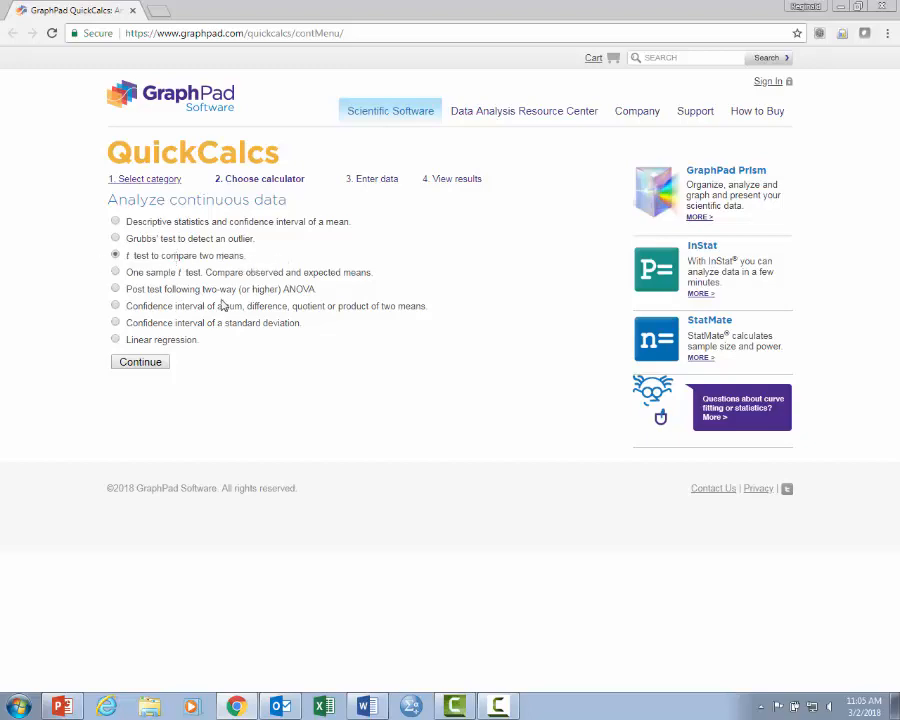
left_click(136, 362)
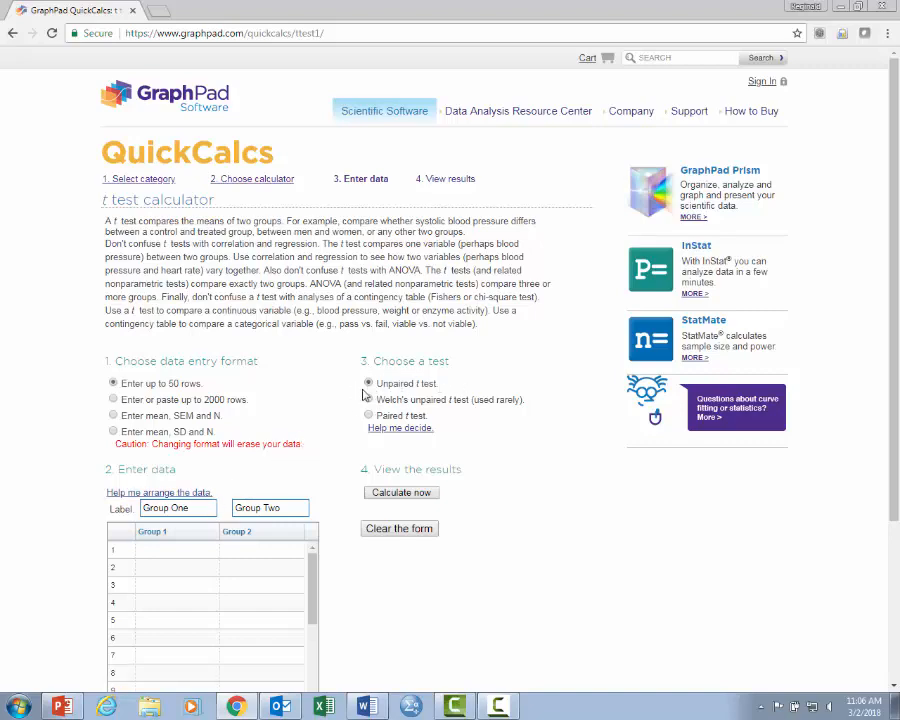
- Enter 6, 8, 1, 9 and -3 as the Group 1 values in rows 1 to 5
left_click(168, 549)
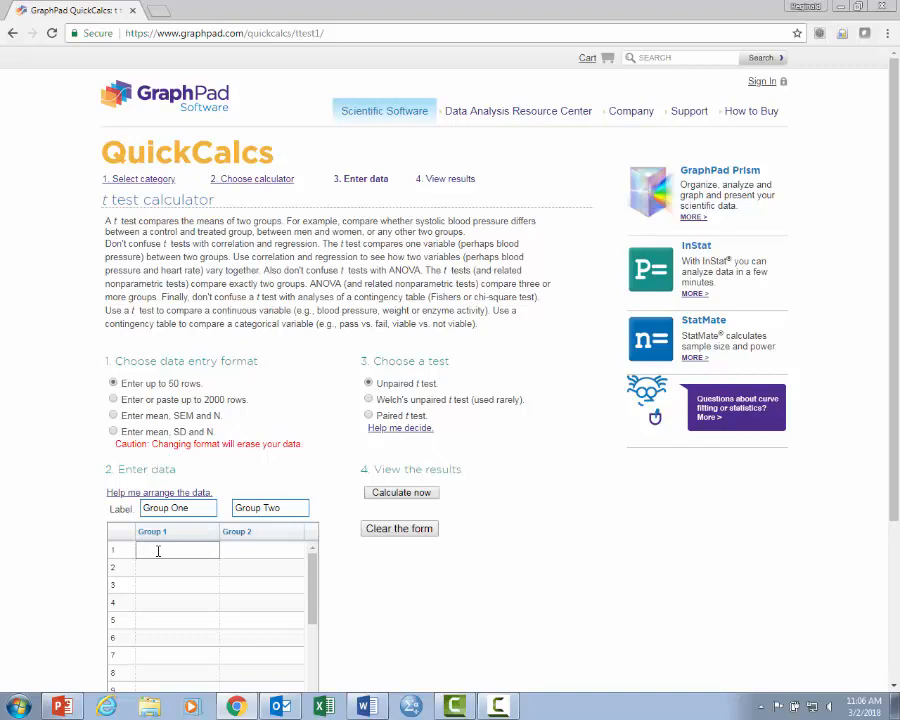
left_click(153, 569)
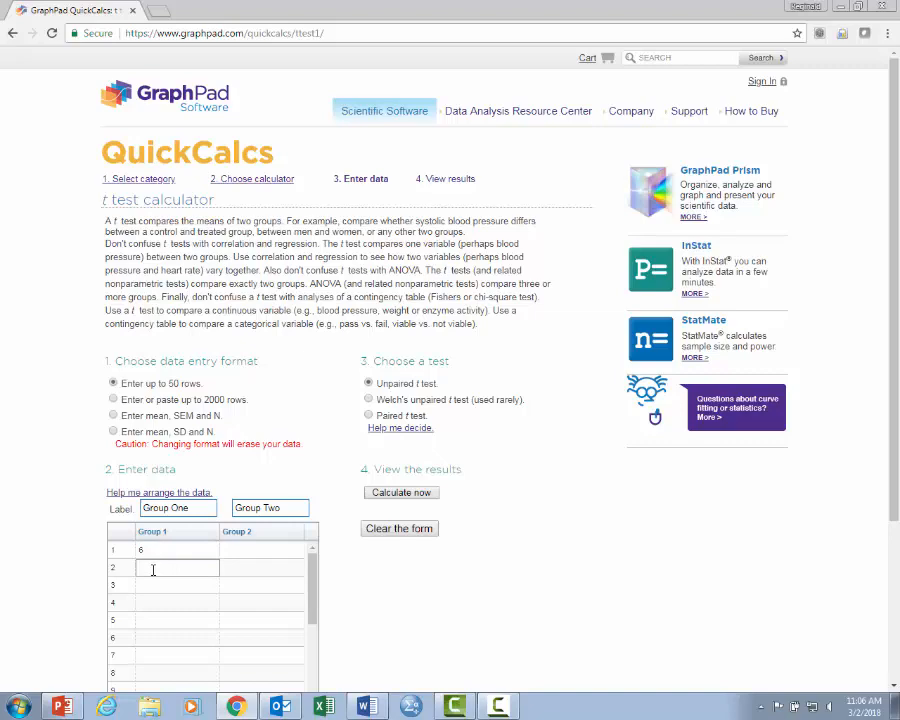
left_click(150, 586)
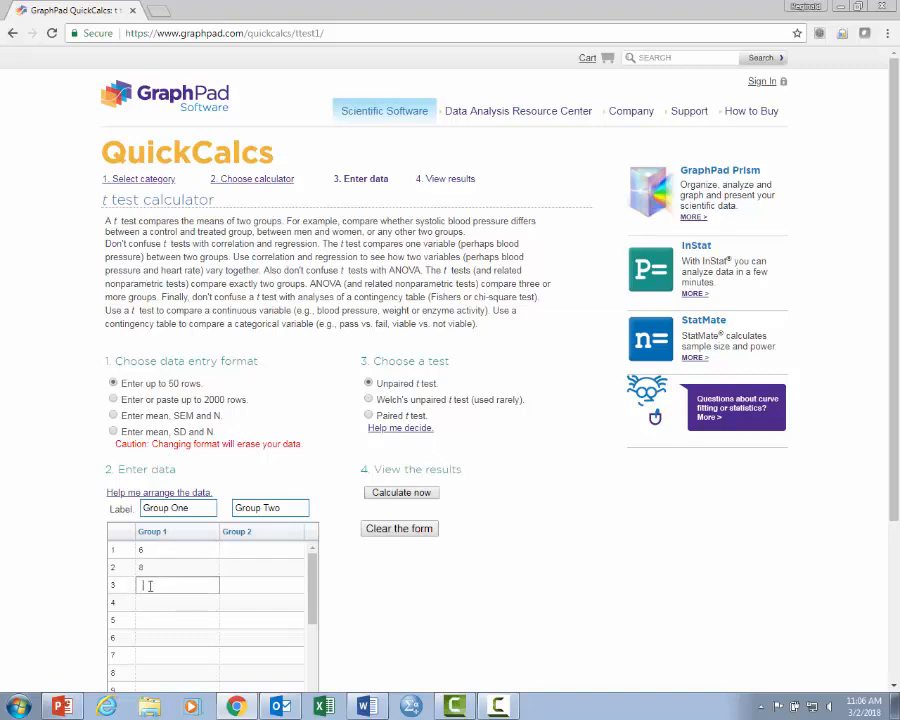
left_click(144, 605)
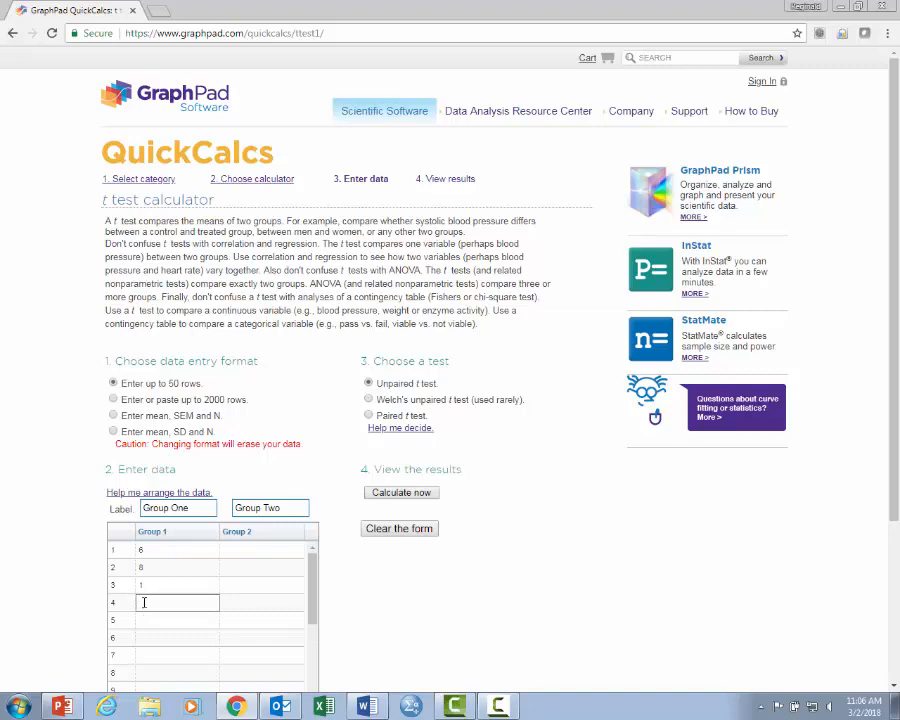
type("9")
left_click(148, 619)
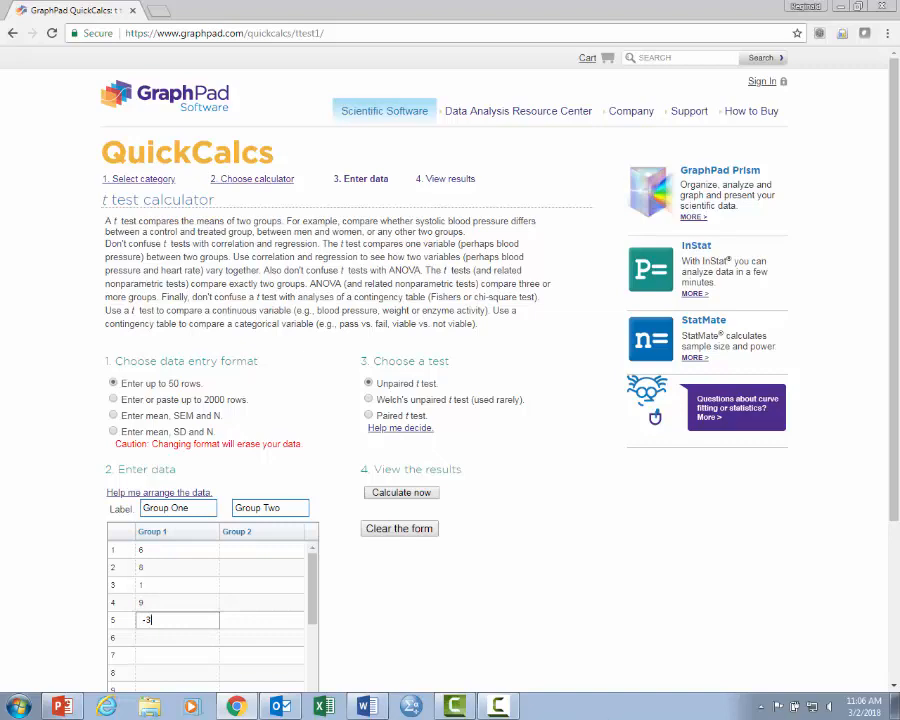
- Enter 1, 0, 0, -2 and 6 as the Group 2 values in rows 1 to 5 and calculate the unpaired t test
left_click(243, 551)
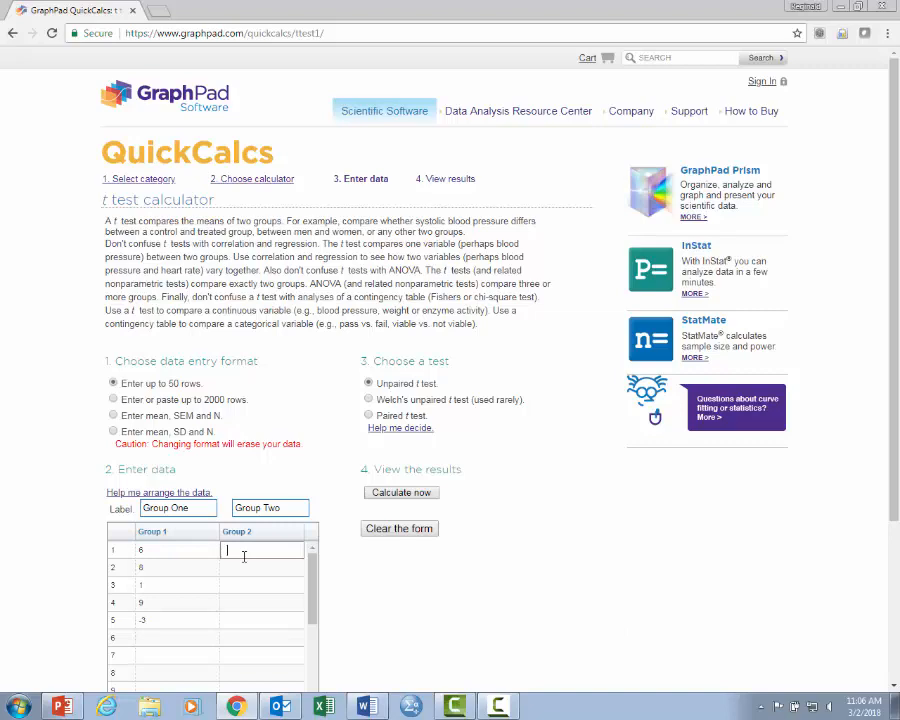
left_click(239, 569)
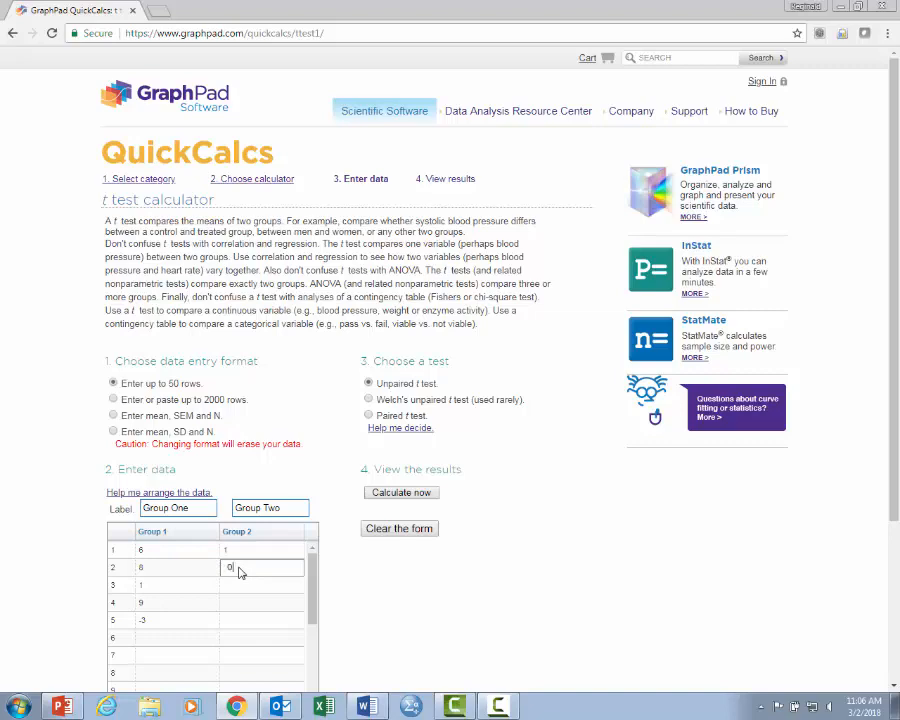
left_click(234, 588)
type("0")
left_click(251, 602)
type("-2")
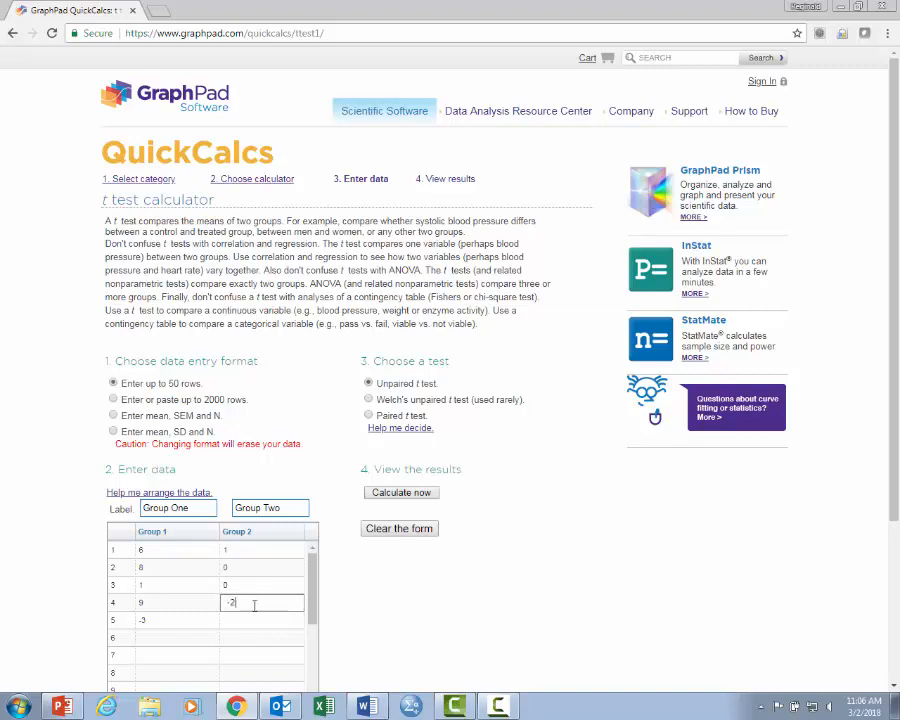
left_click(251, 622)
type("6")
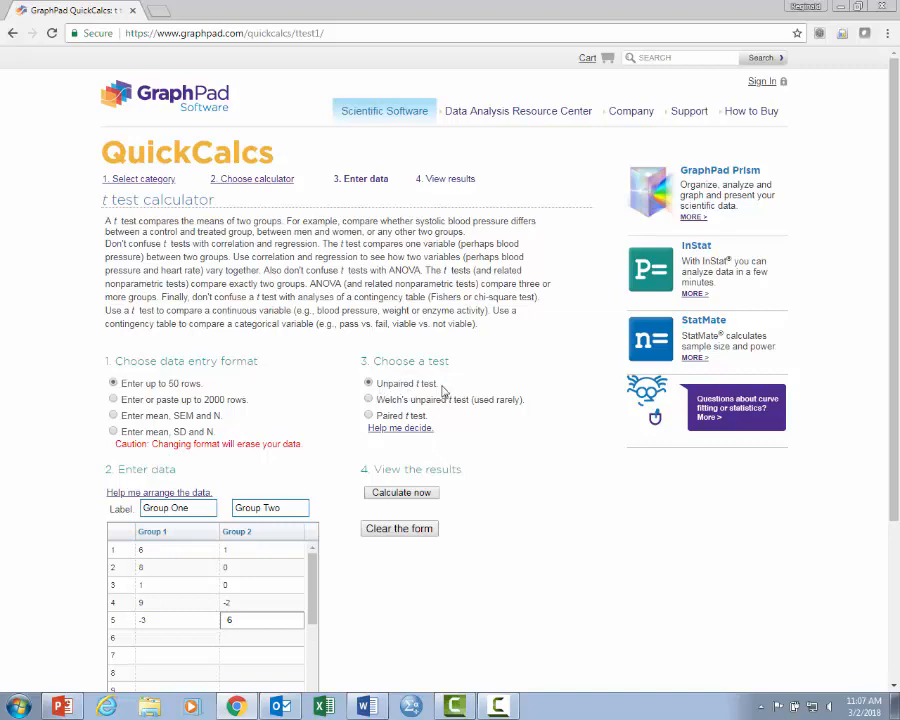
left_click(378, 489)
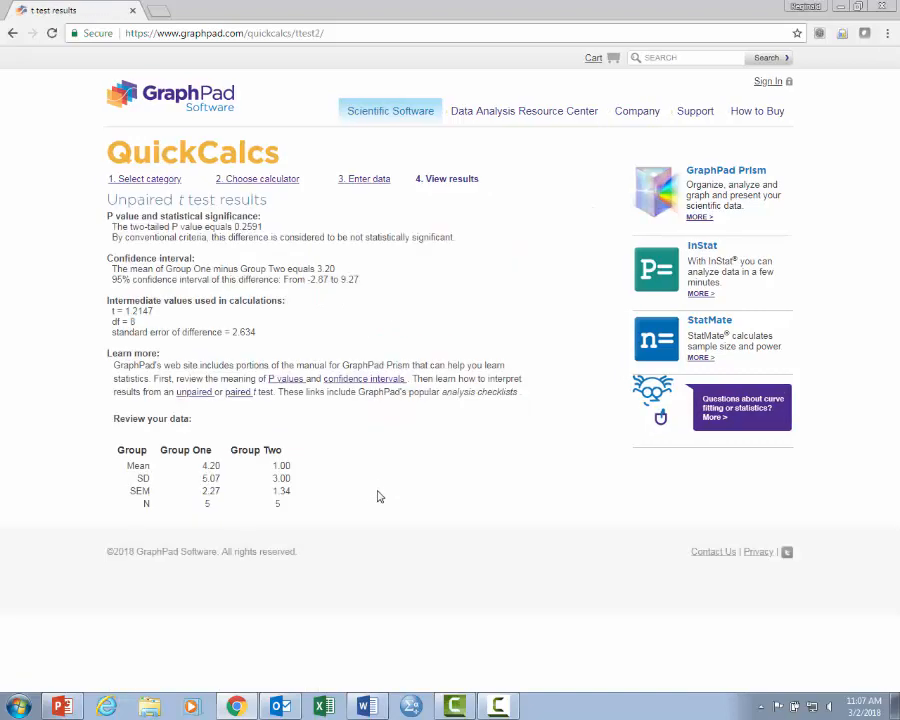
- Examine the unpaired t test's two-tailed P value, t value and the mean of each group
left_click_drag(113, 226, 268, 226)
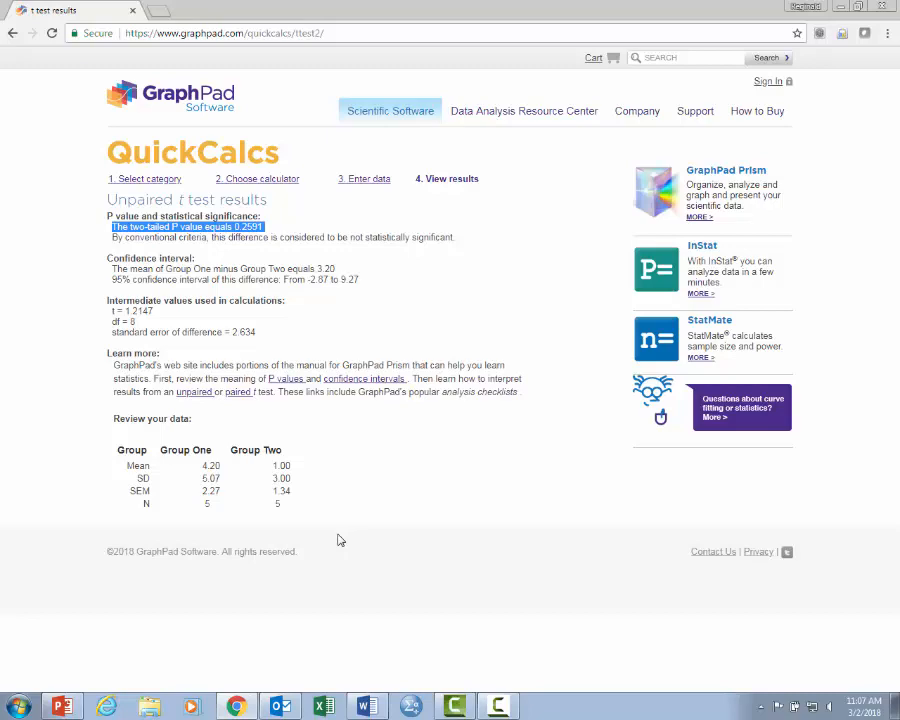
left_click_drag(107, 311, 157, 306)
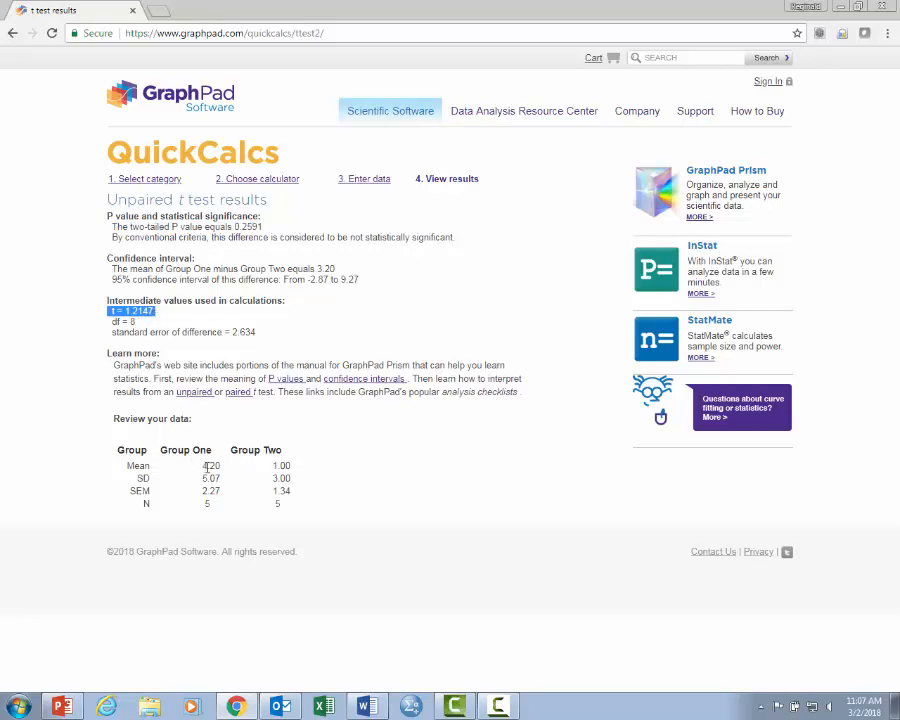
left_click_drag(204, 465, 220, 464)
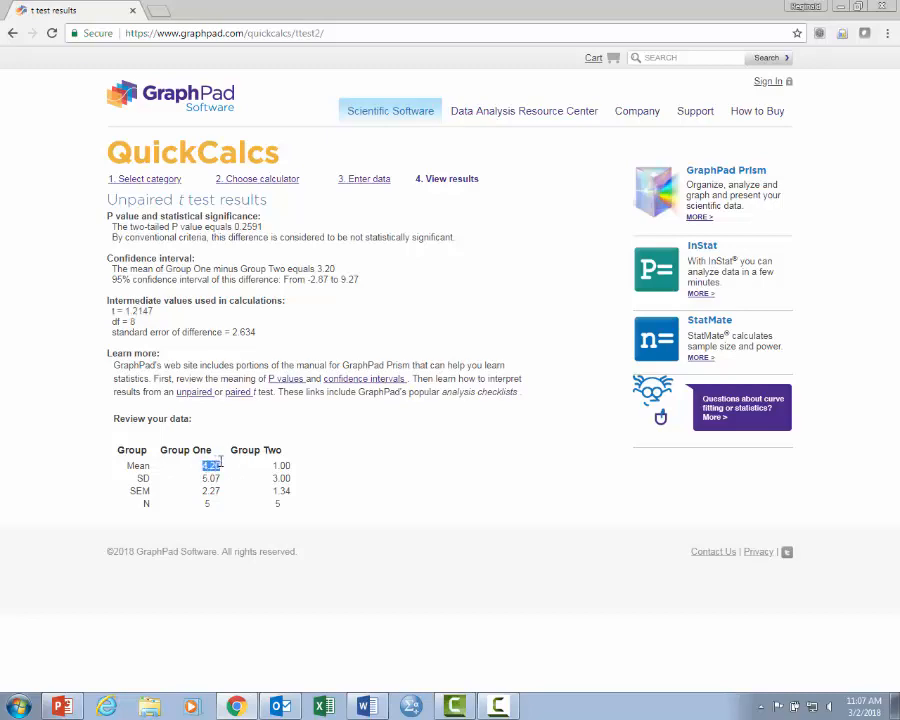
left_click_drag(273, 466, 300, 472)
left_click(290, 474)
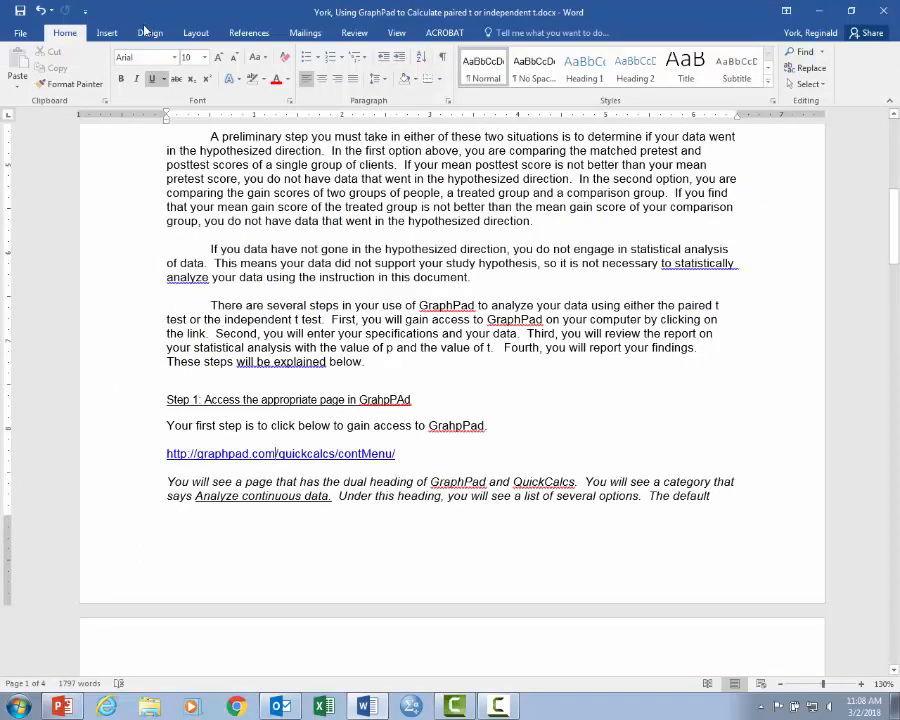
- Switch to the PowerPoint presentation and view slides 6 and 4
left_click(60, 709)
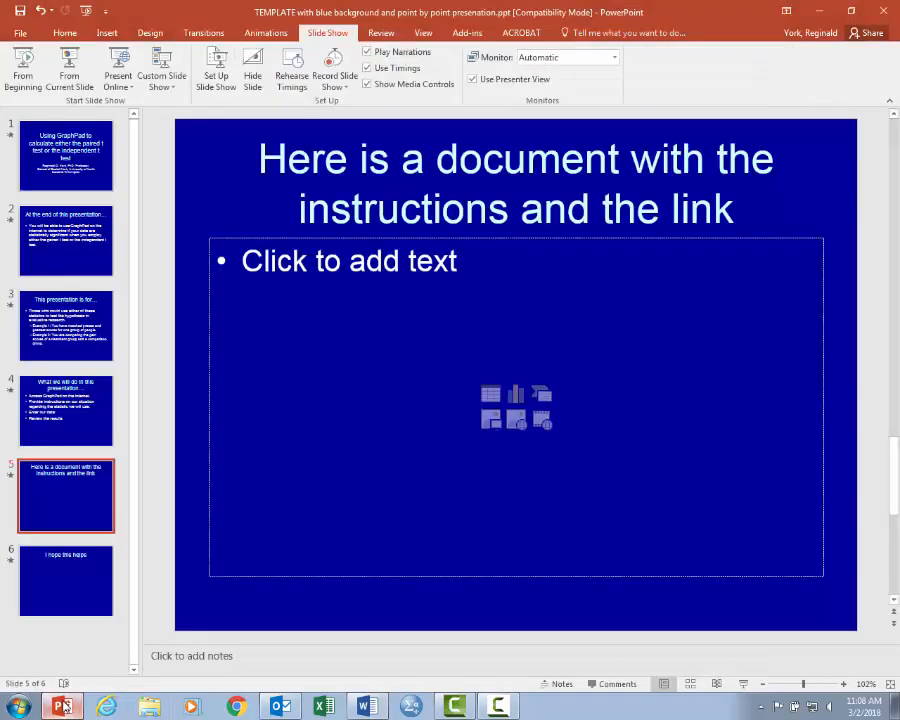
left_click(76, 561)
left_click(80, 426)
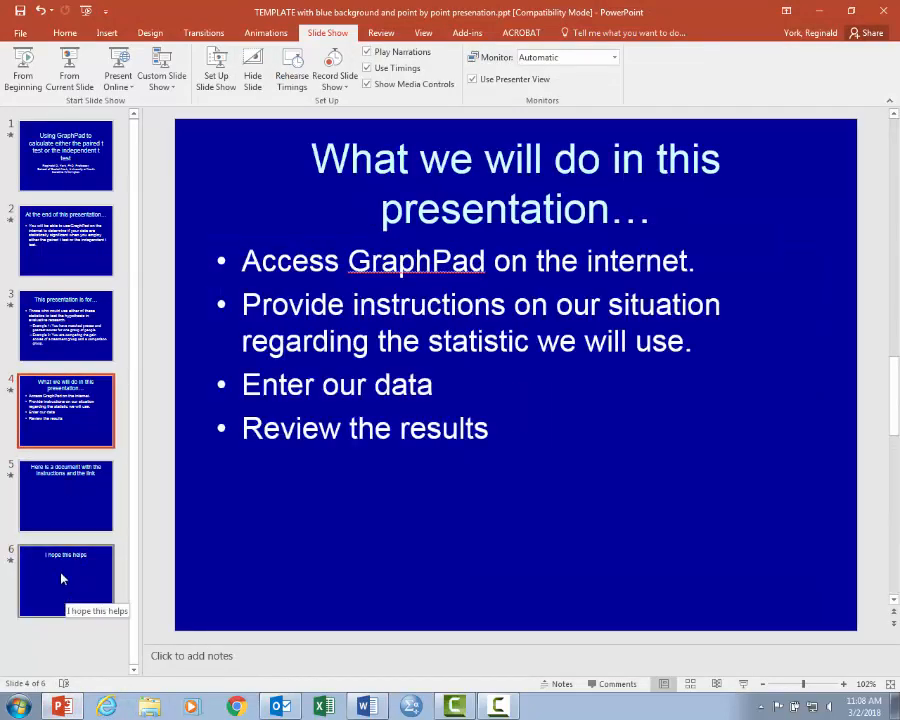